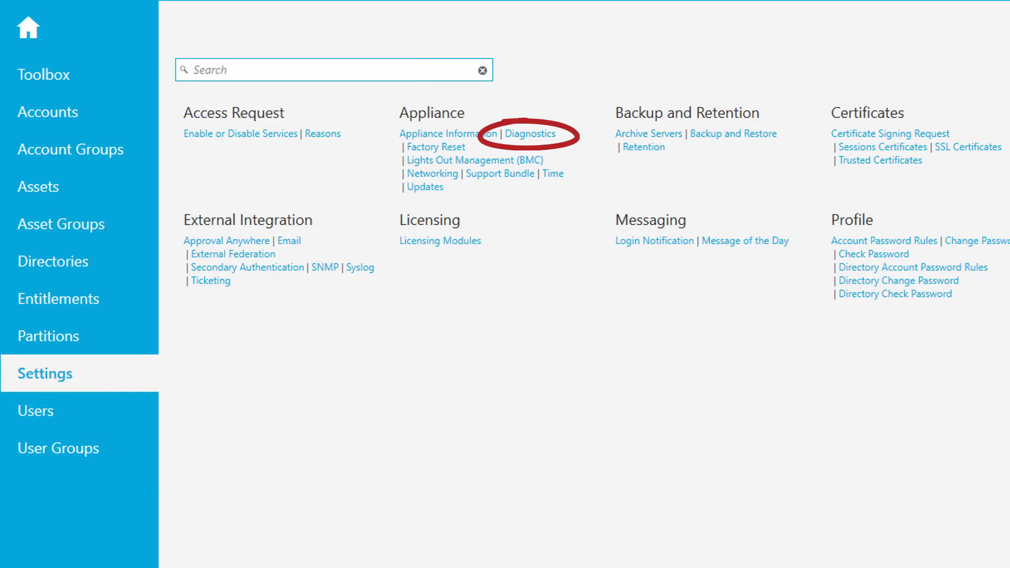
# - Go to Appliance > Diagnostics and start the Ping test under Appliance Tests
pyautogui.click(528, 133)
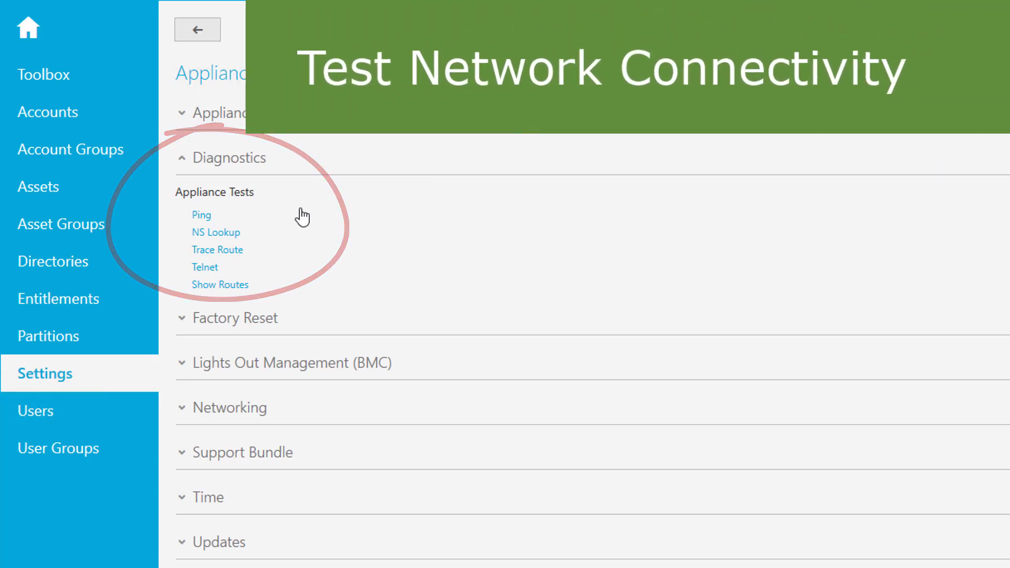
pyautogui.click(199, 216)
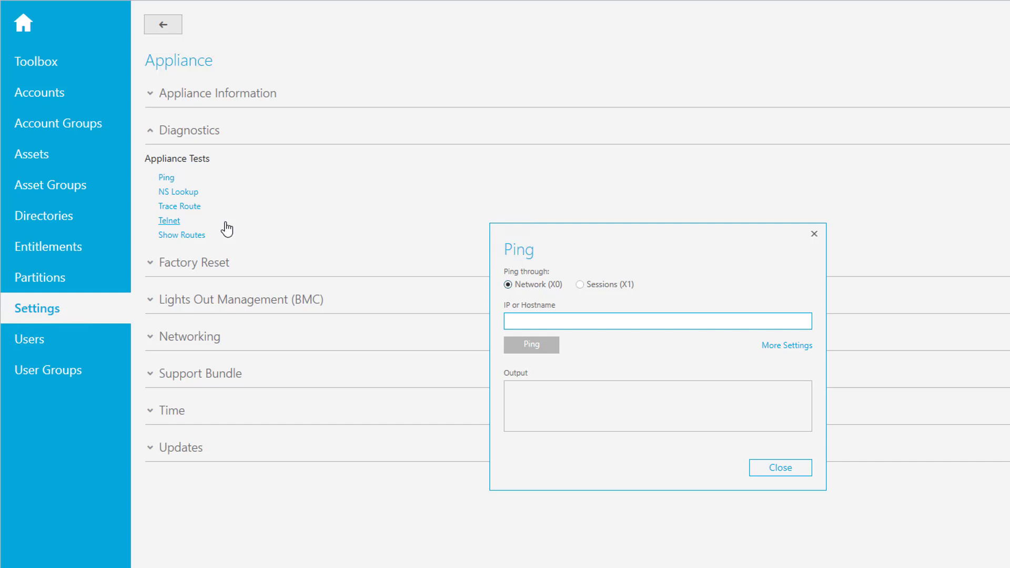
# - Ping iams10 from the appliance, getting four replies from 192.168.6.120 with 0% loss
pyautogui.write('iams10')
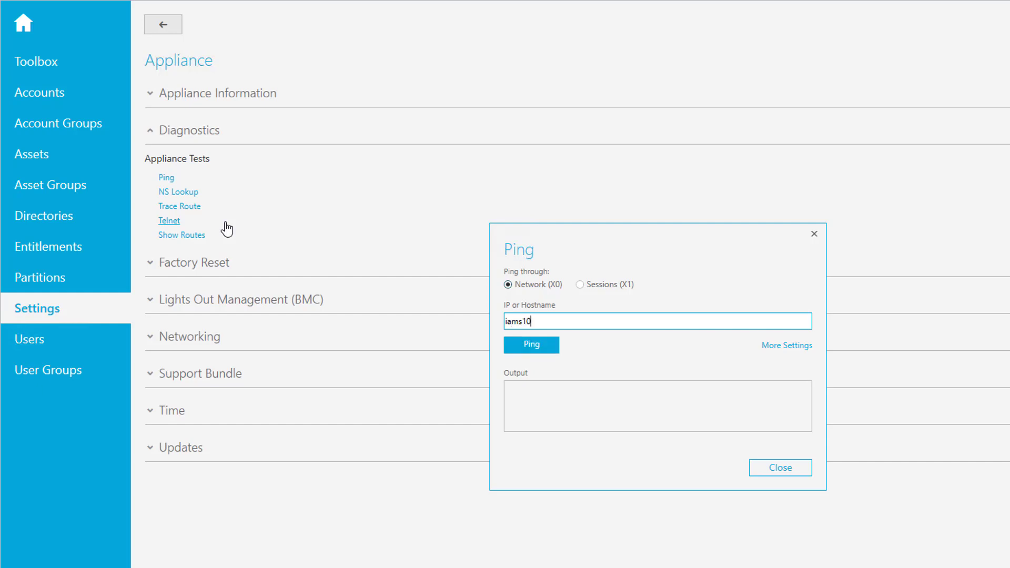
pyautogui.click(537, 348)
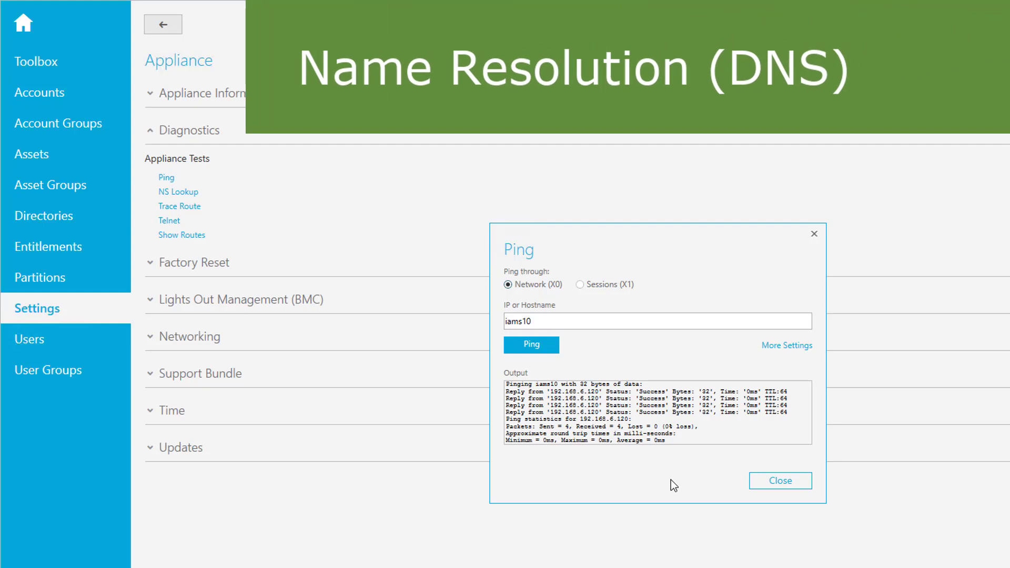
# - Close the ping results and run an NS Lookup of iams10, resolving to 192.168.6.120
pyautogui.click(777, 482)
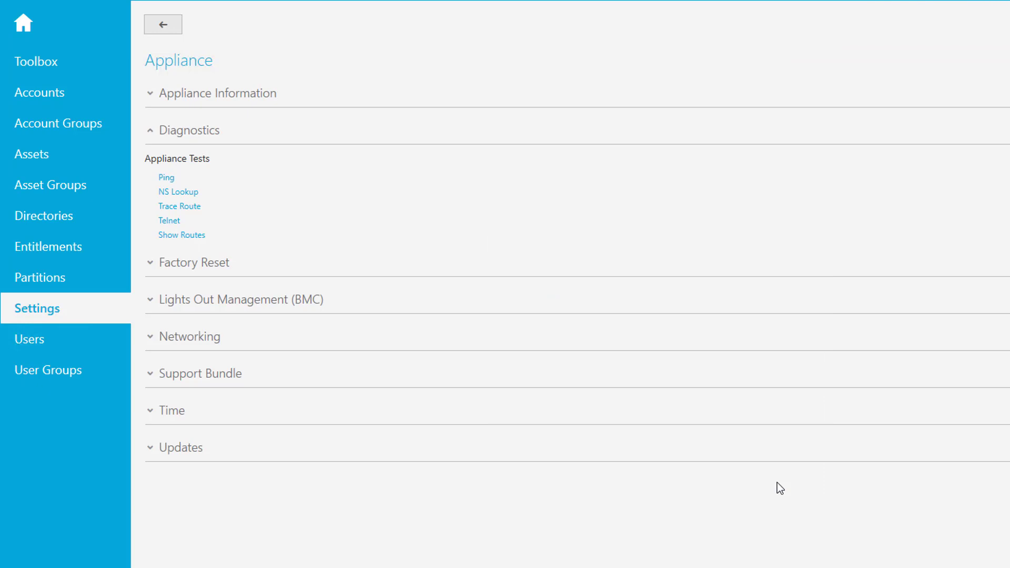
pyautogui.click(179, 193)
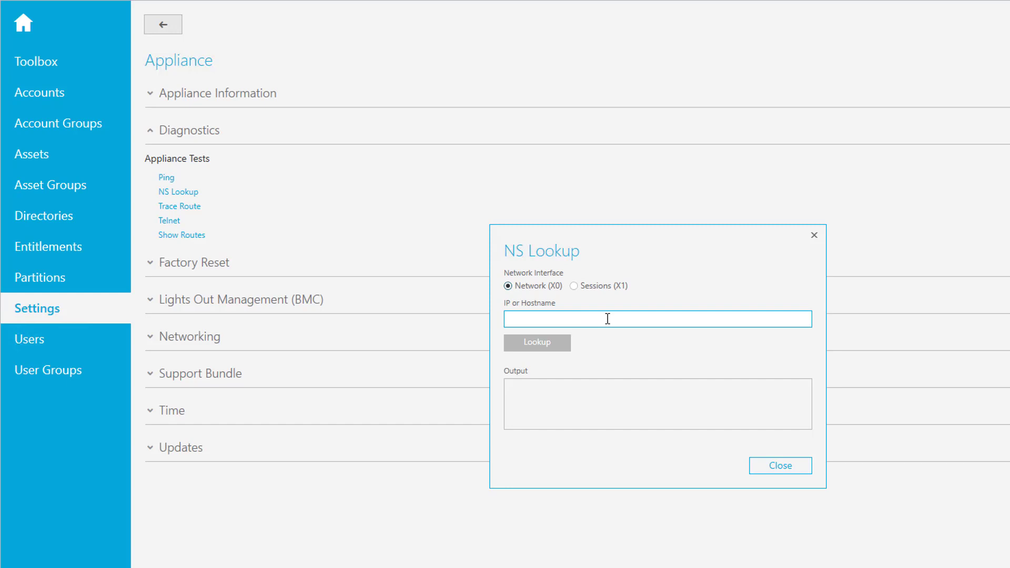
pyautogui.click(566, 320)
pyautogui.write('iams10')
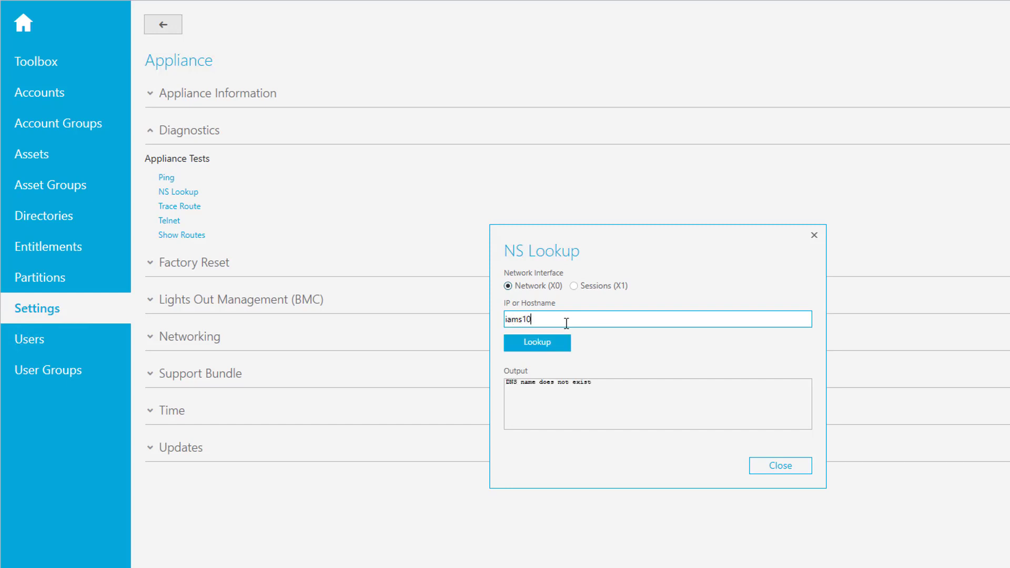
pyautogui.press('Return')
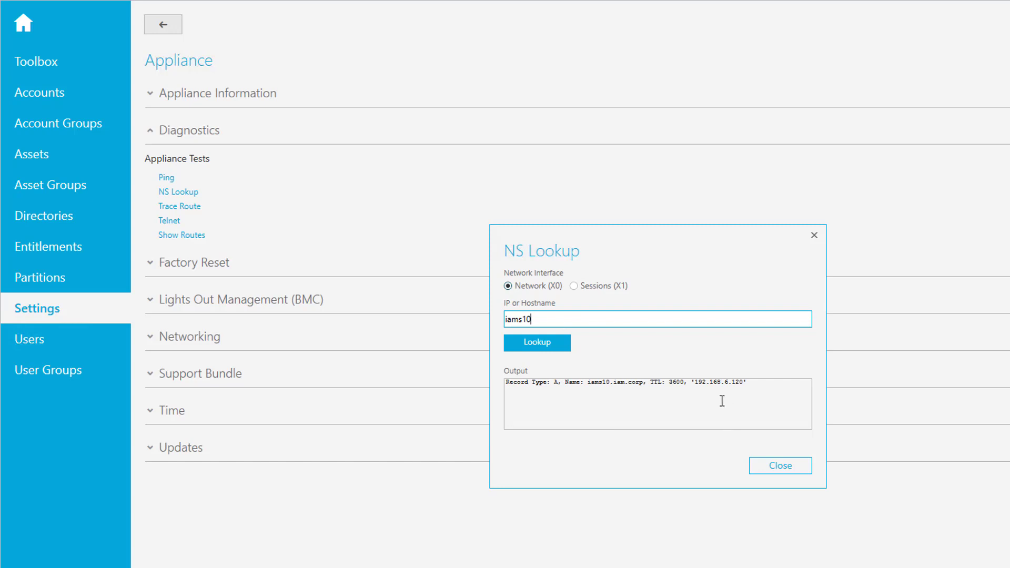
# - Close the NS Lookup results dialog
pyautogui.click(784, 465)
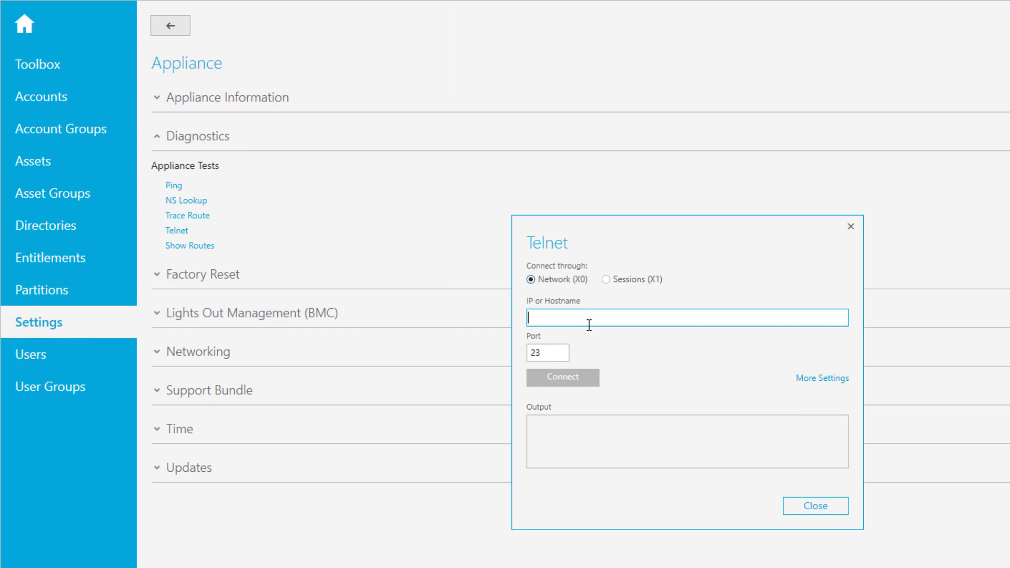
# - Attempt a telnet connection to iam10 with the port changed from 23 to 22
pyautogui.write('iam10')
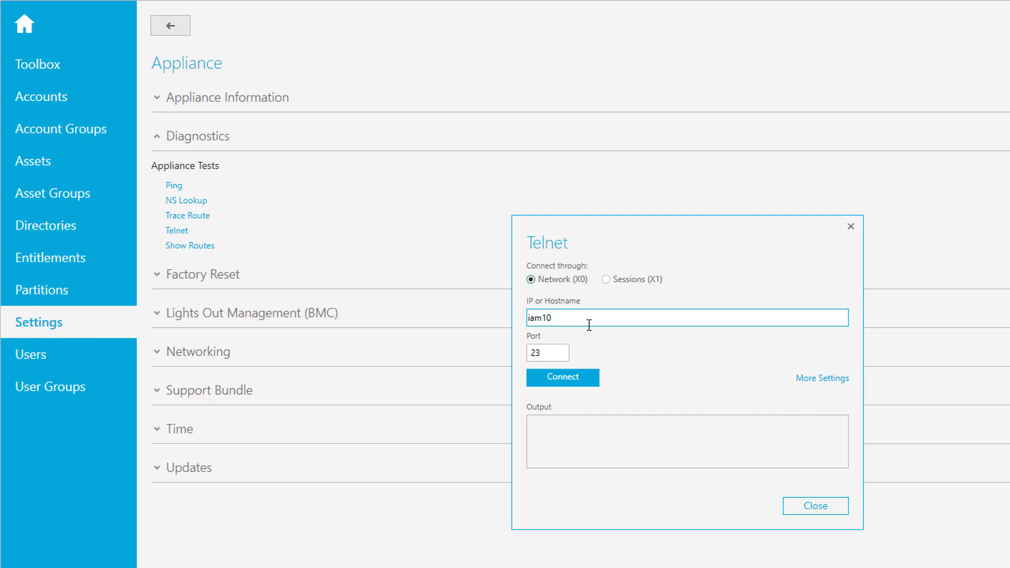
pyautogui.doubleClick(557, 360)
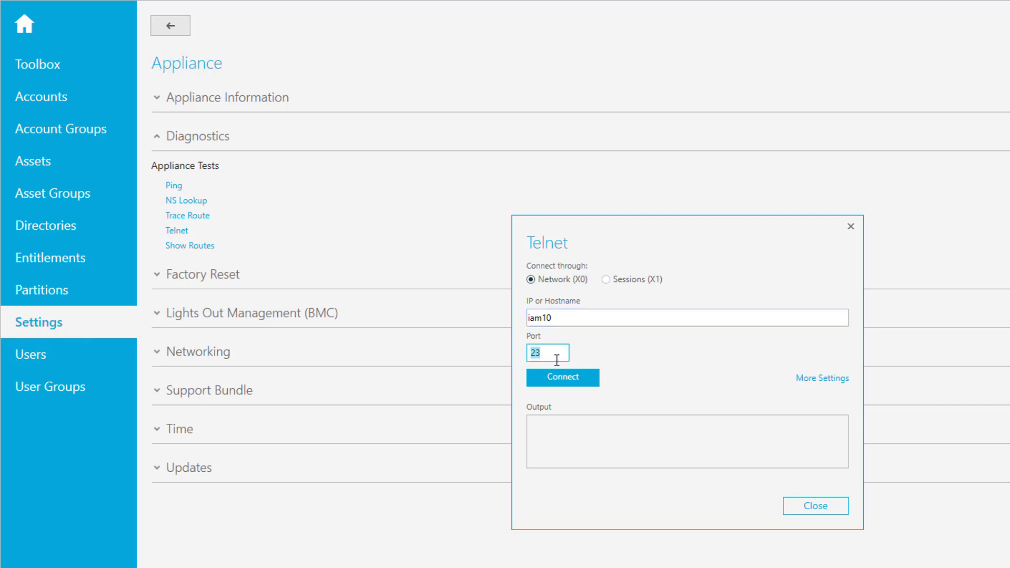
pyautogui.write('22')
pyautogui.click(575, 376)
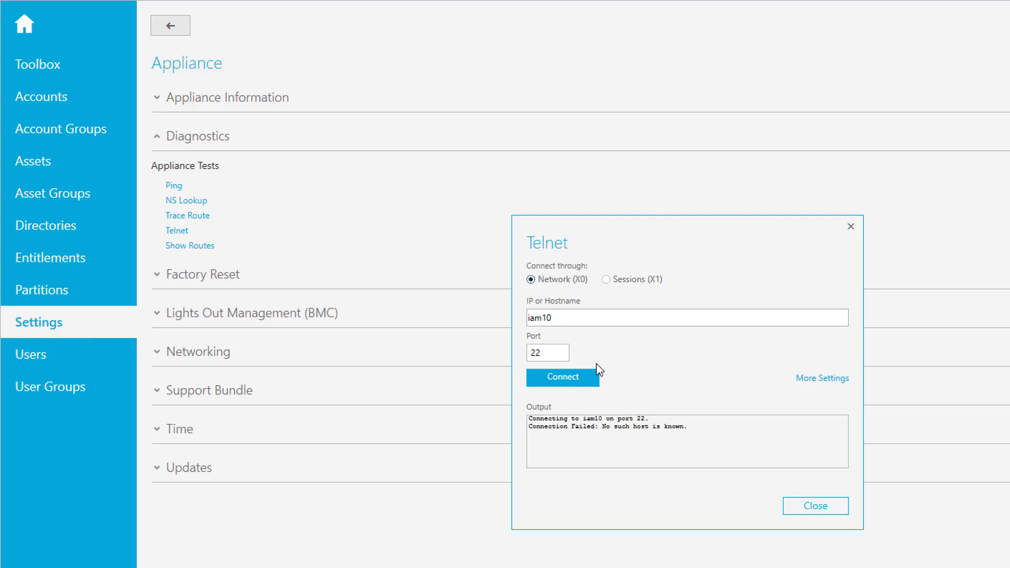
# - Correct the hostname to iams10 and reconnect on port 22, getting Connection Succeeded
pyautogui.click(581, 317)
pyautogui.click(546, 318)
pyautogui.click(541, 318)
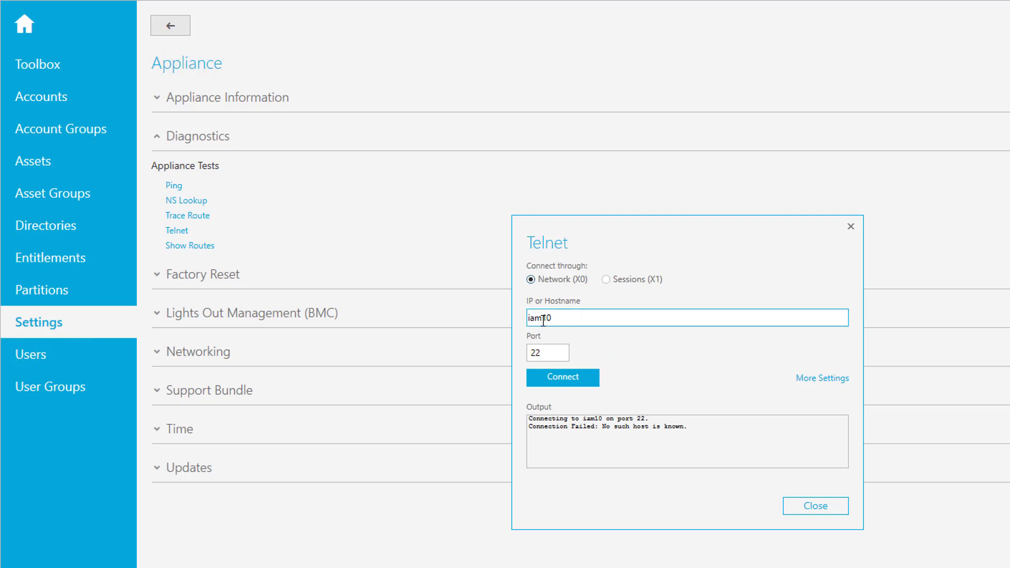
pyautogui.write('s')
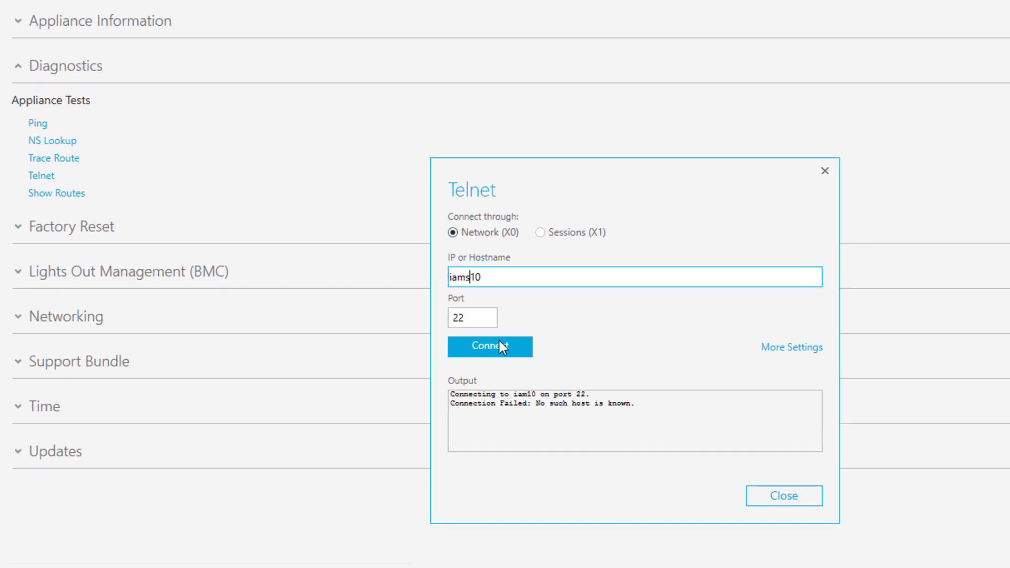
pyautogui.click(546, 374)
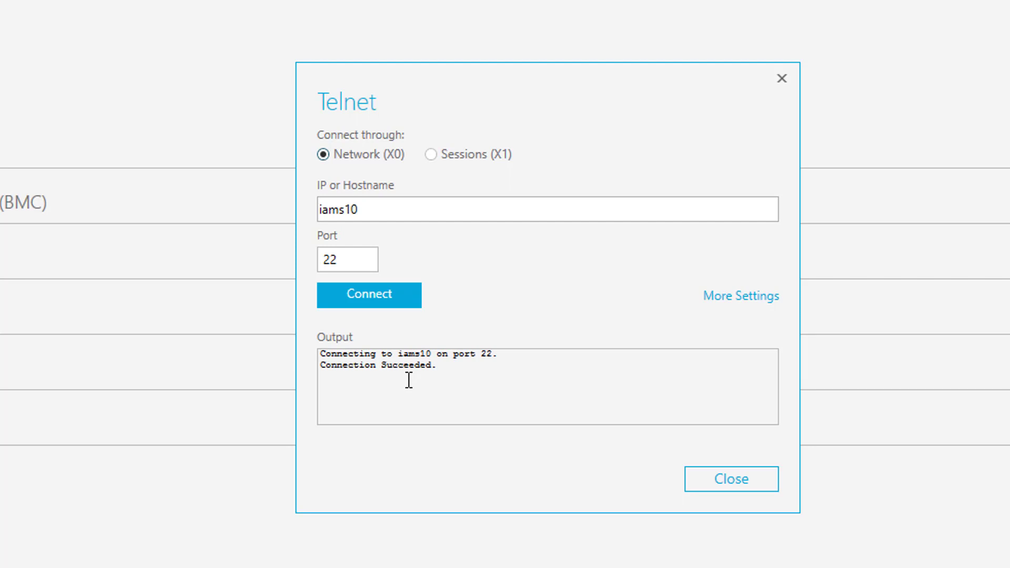
# - Close the Telnet results and fold the Diagnostics section
pyautogui.click(731, 478)
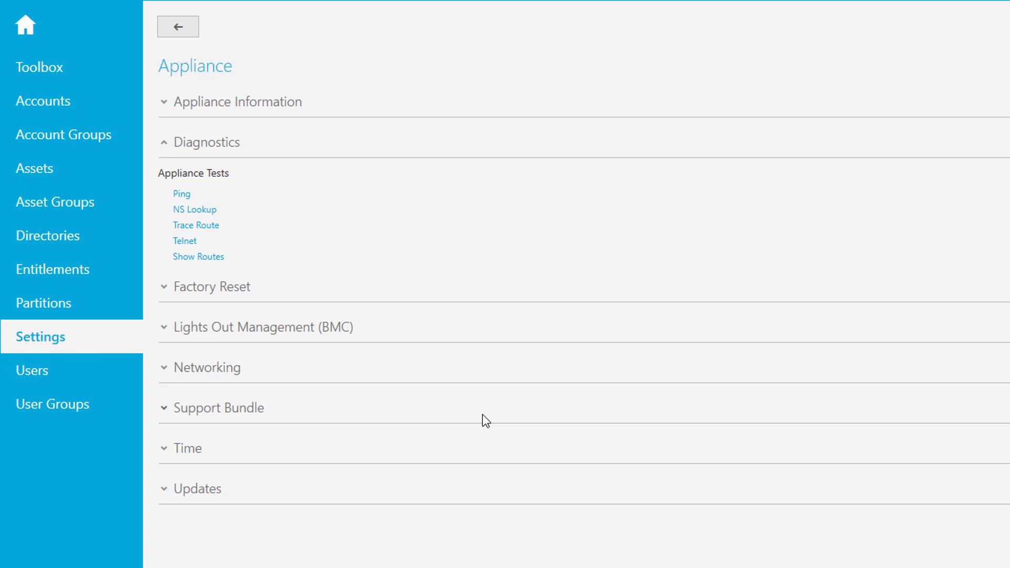
pyautogui.click(162, 150)
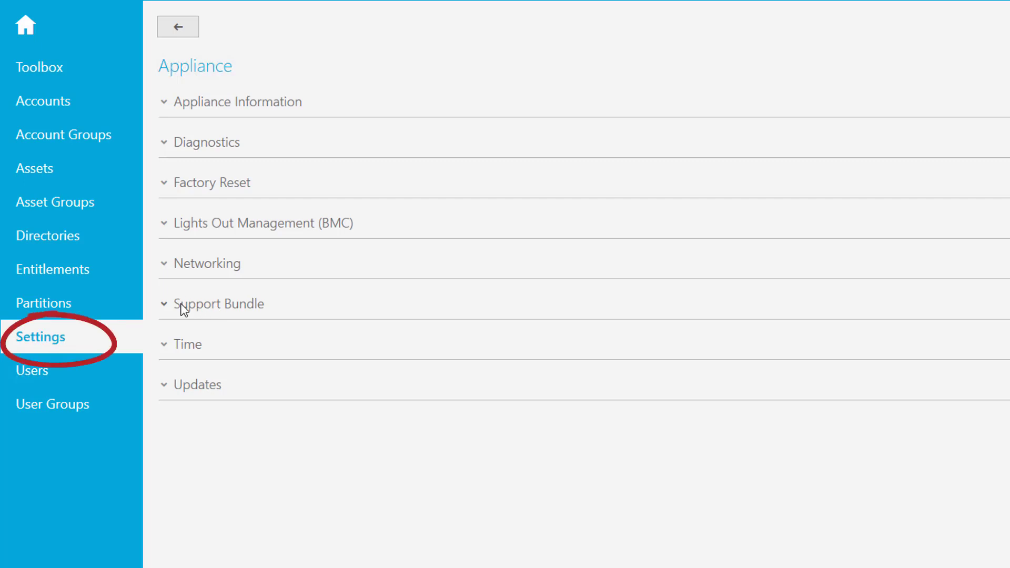
# - Generate a support bundle with Include Session Log ticked
pyautogui.click(165, 308)
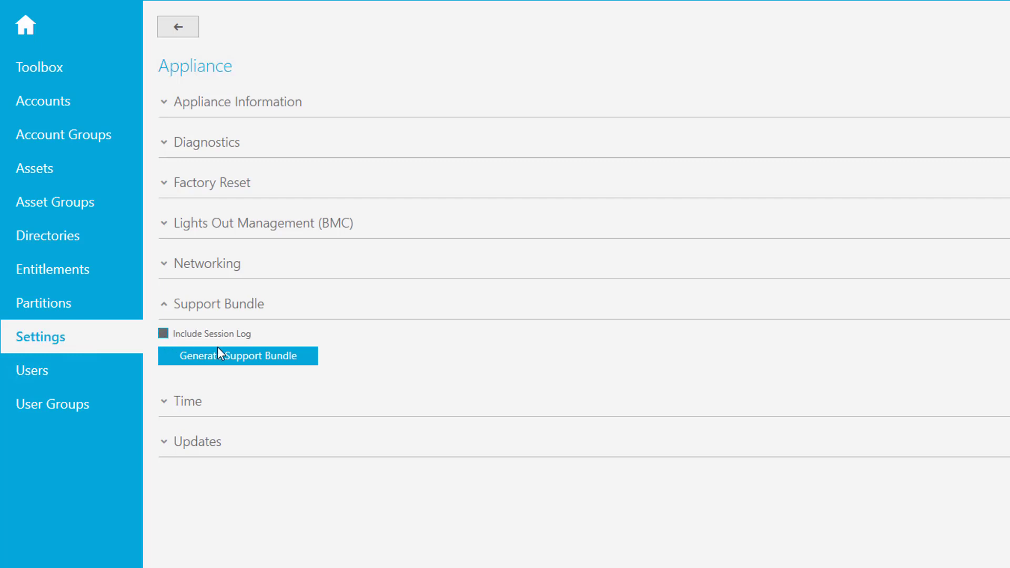
pyautogui.click(264, 331)
pyautogui.click(237, 361)
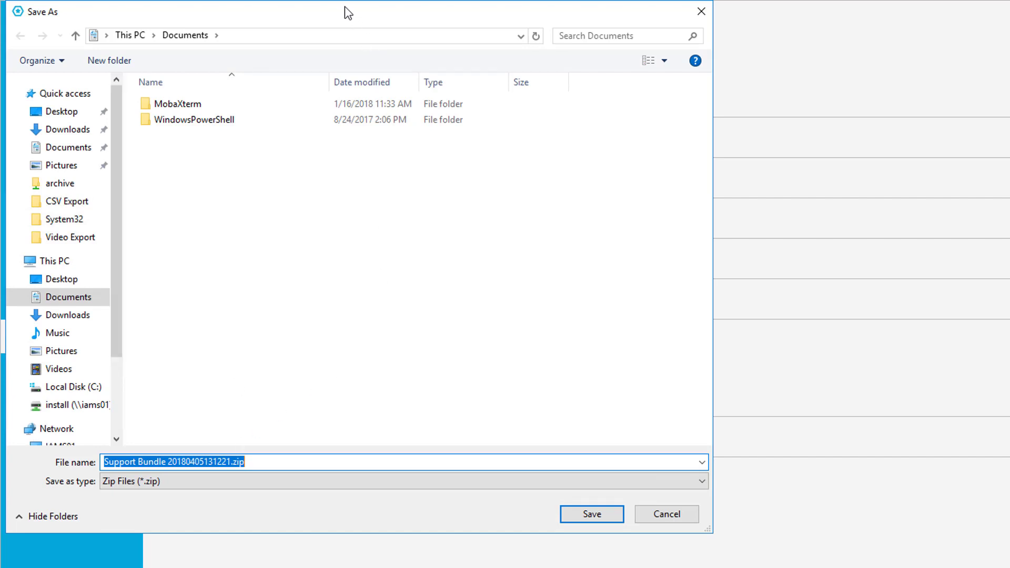
# - Save the bundle to Documents as Support Bundle 20180405131221.zip
pyautogui.moveTo(345, 11); pyautogui.dragTo(434, 41)
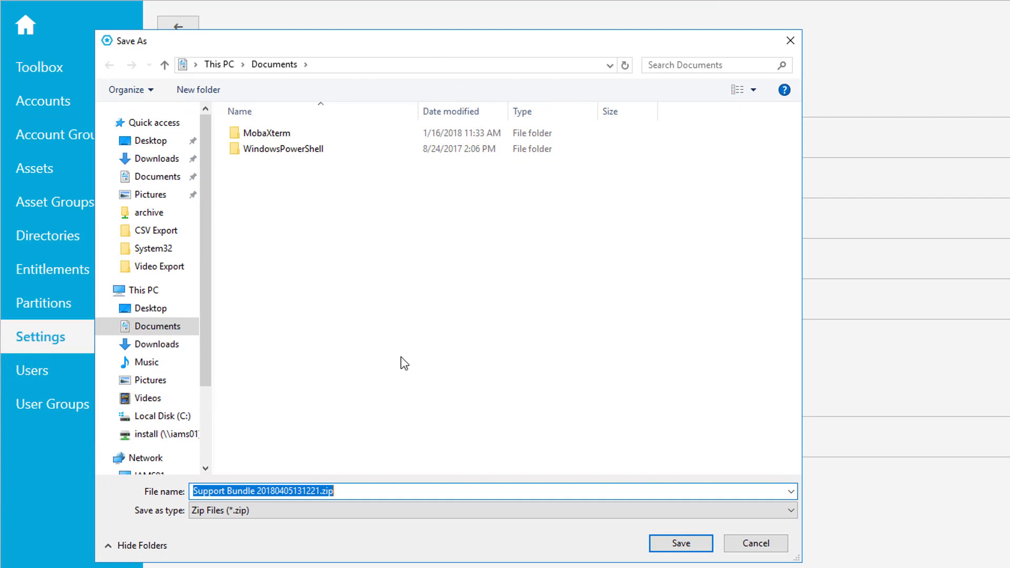
pyautogui.click(684, 543)
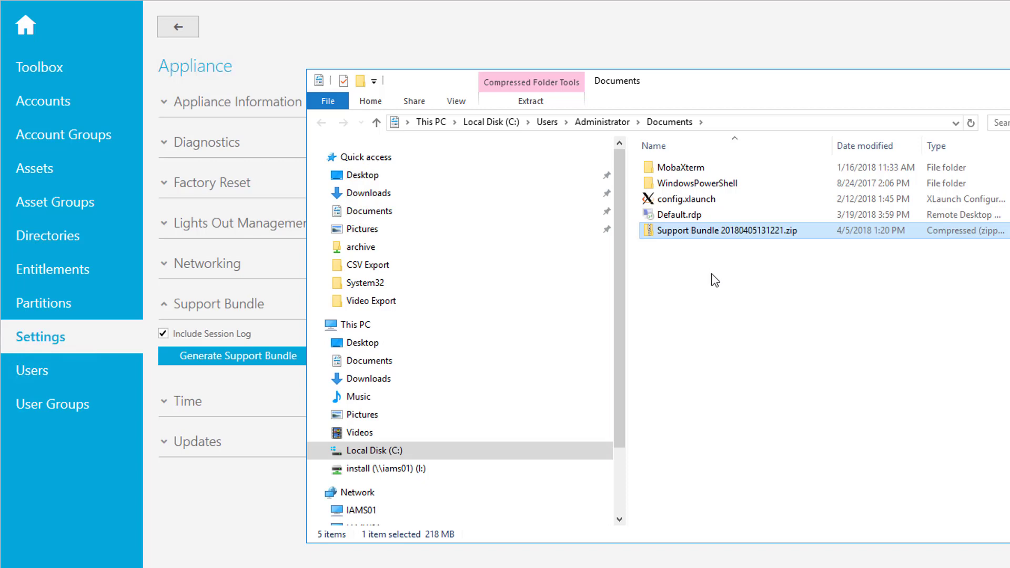
# - Open the Support Bundle zip with 7-Zip and enter its SupportBundle folder
pyautogui.rightClick(707, 231)
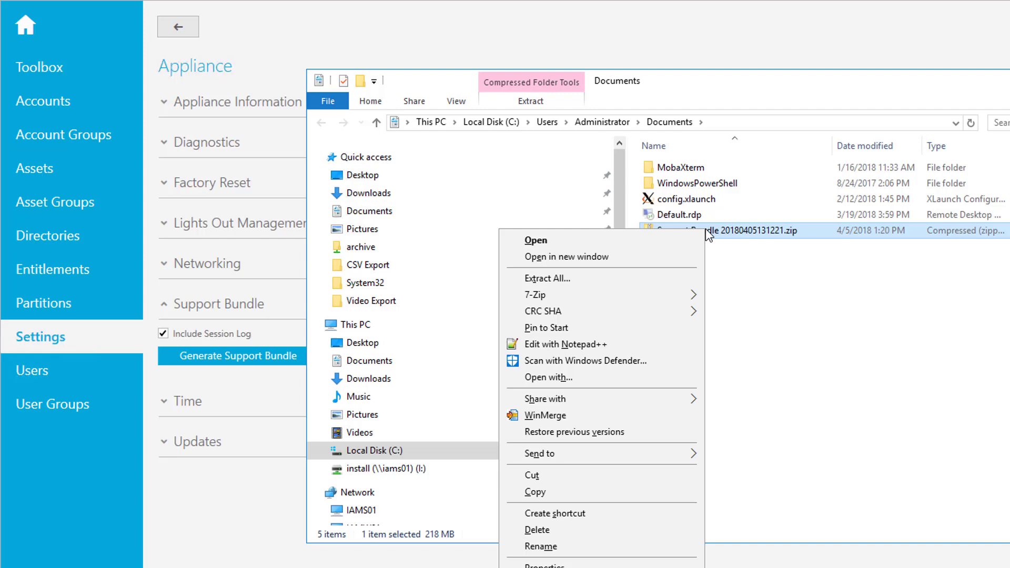
pyautogui.moveTo(677, 302)
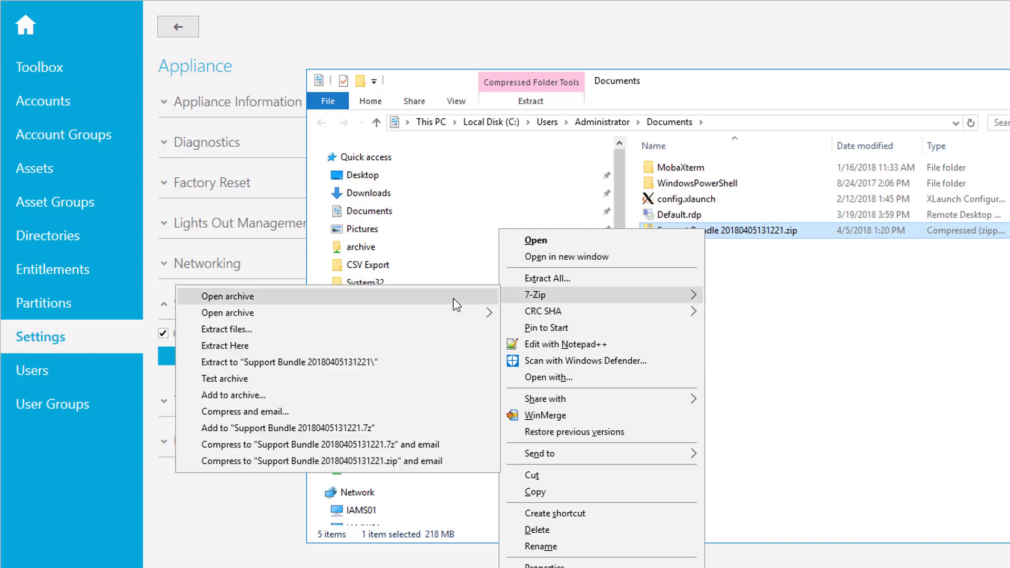
pyautogui.click(405, 298)
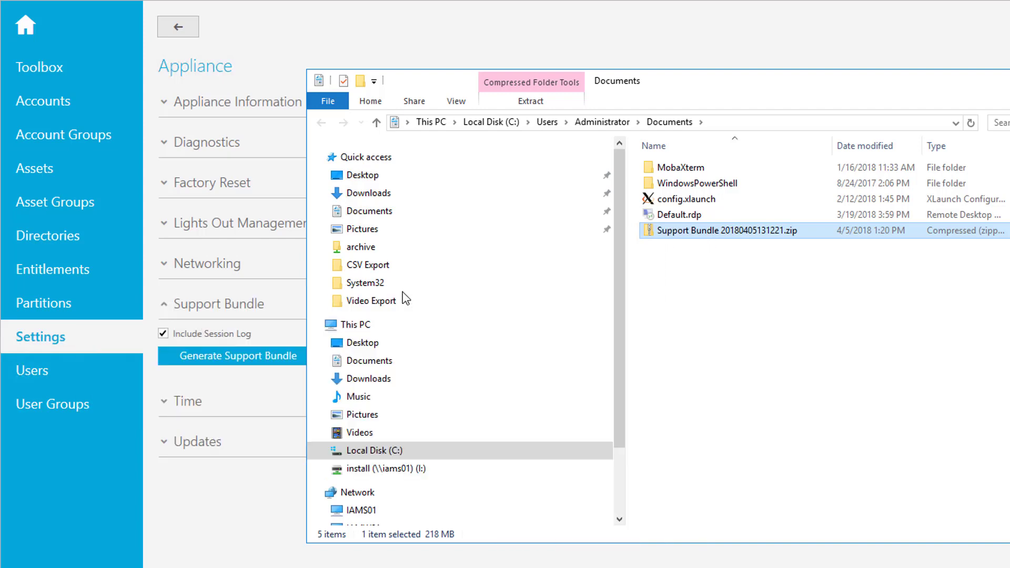
pyautogui.click(120, 147)
pyautogui.doubleClick(120, 146)
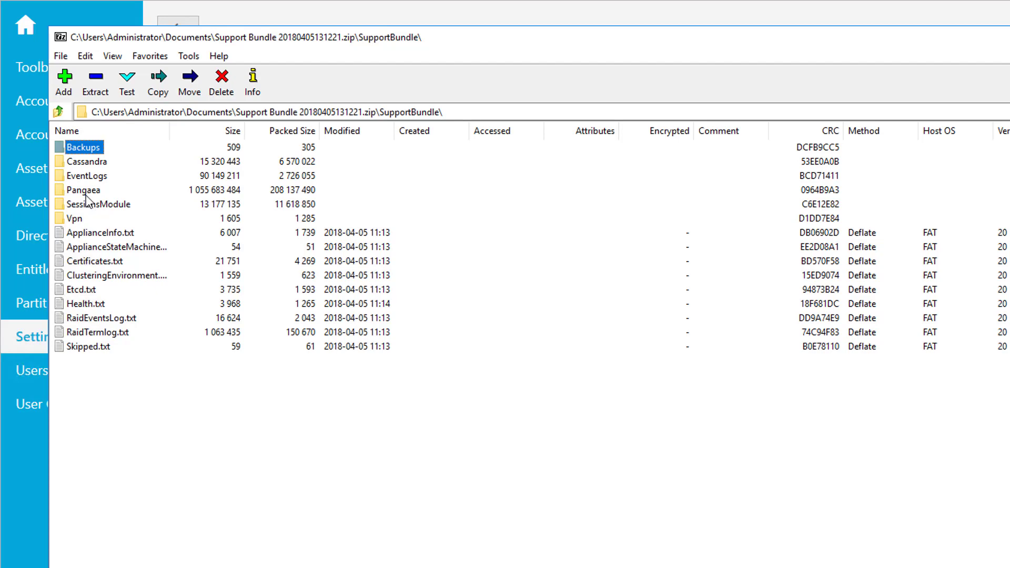
# - Browse into Pangaea > Logs in the archive, then go back up to the archive root
pyautogui.doubleClick(85, 190)
pyautogui.doubleClick(77, 149)
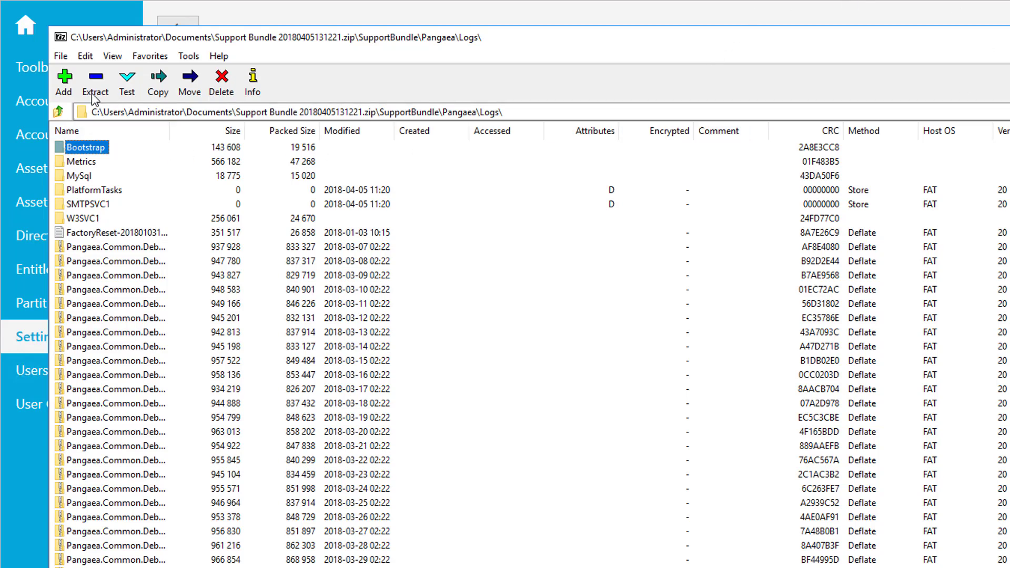
pyautogui.click(58, 112)
pyautogui.click(59, 112)
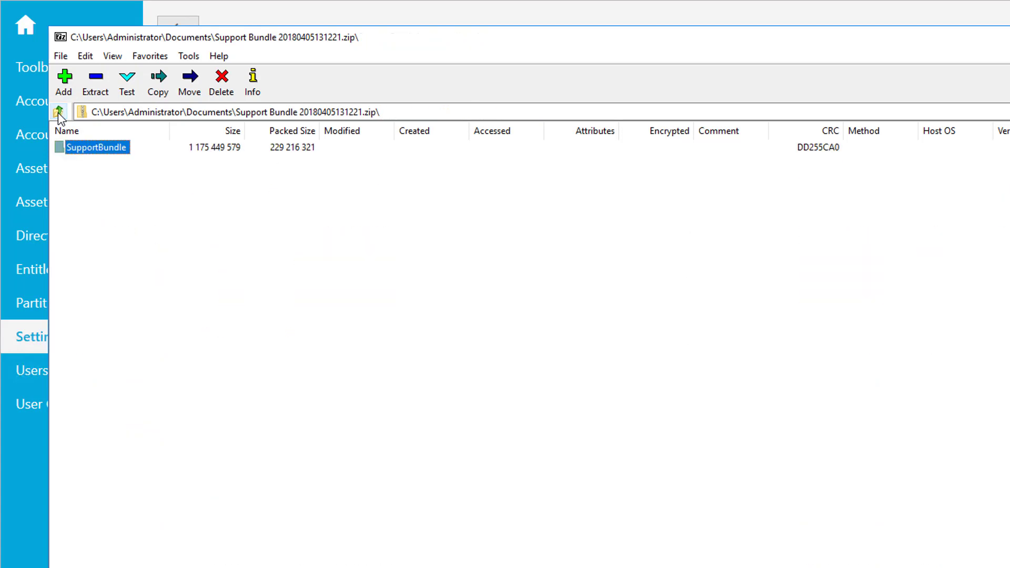